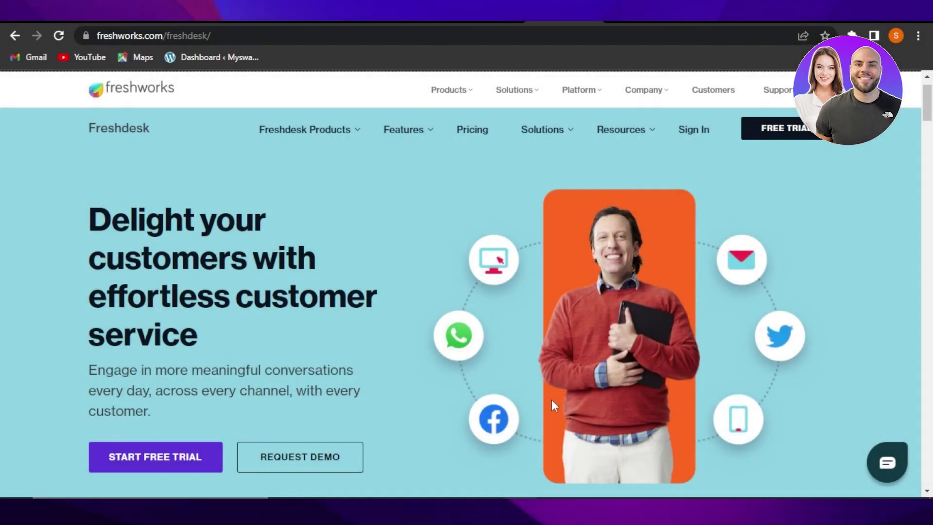
Scroll through the sample dashboard's ticket counts and today's trends chart
mouse_move(922, 100)
mouse_down()
mouse_move(930, 198)
mouse_move(931, 74)
mouse_move(932, 94)
mouse_up()
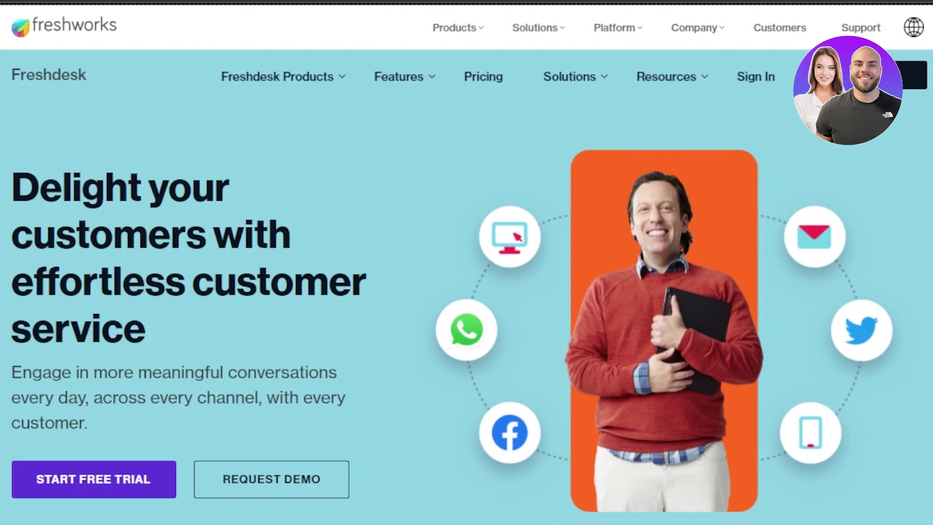
scroll(467, 263, down, 15)
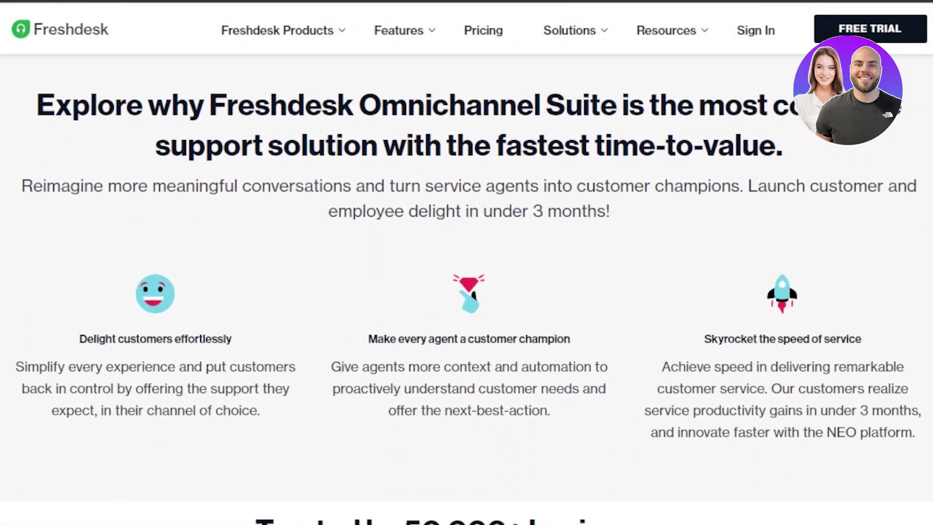
scroll(467, 263, down, 15)
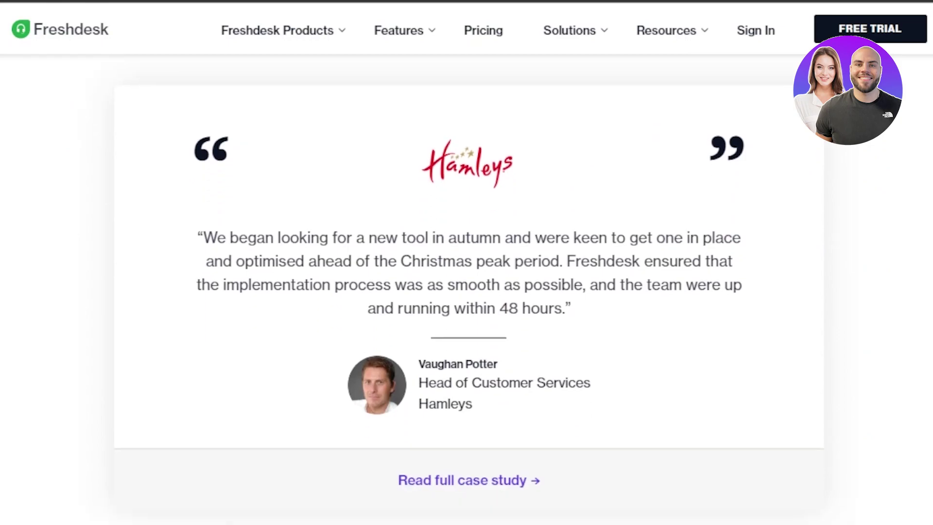
scroll(466, 262, up, 15)
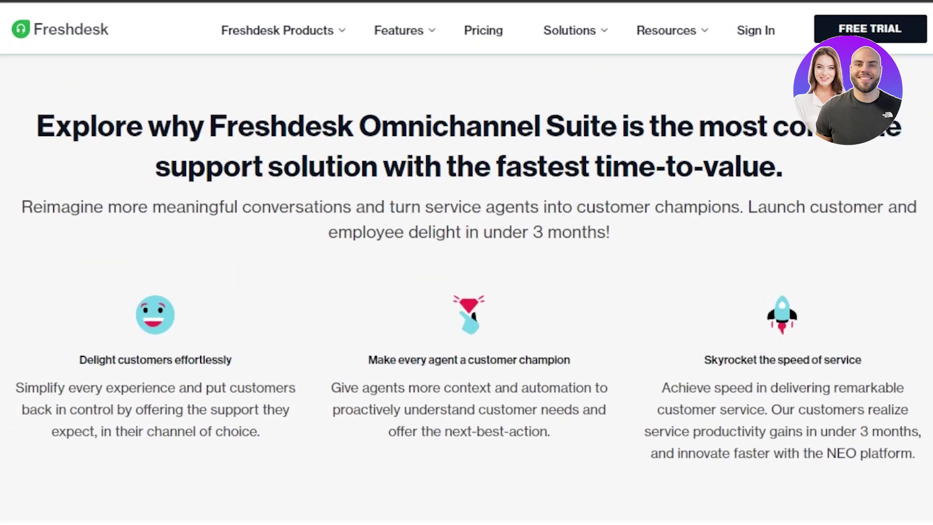
scroll(467, 262, up, 15)
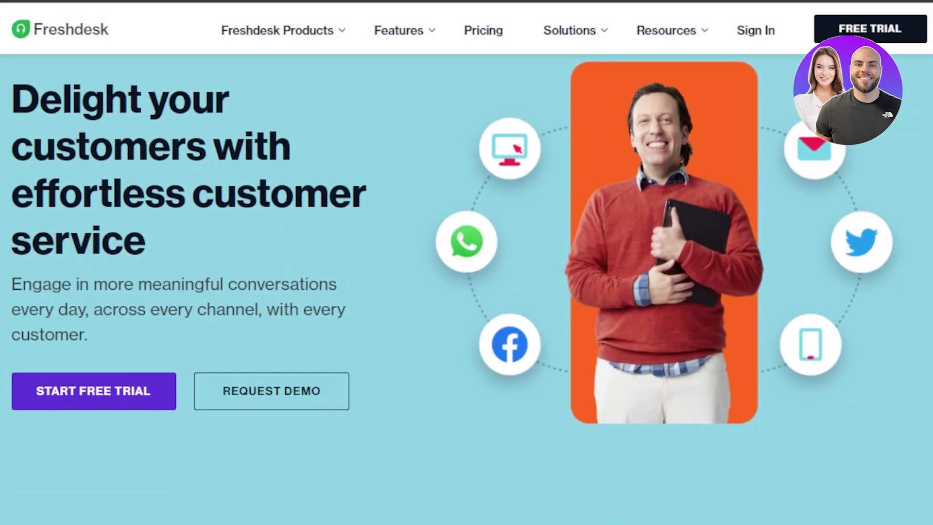
scroll(552, 114, down, 1)
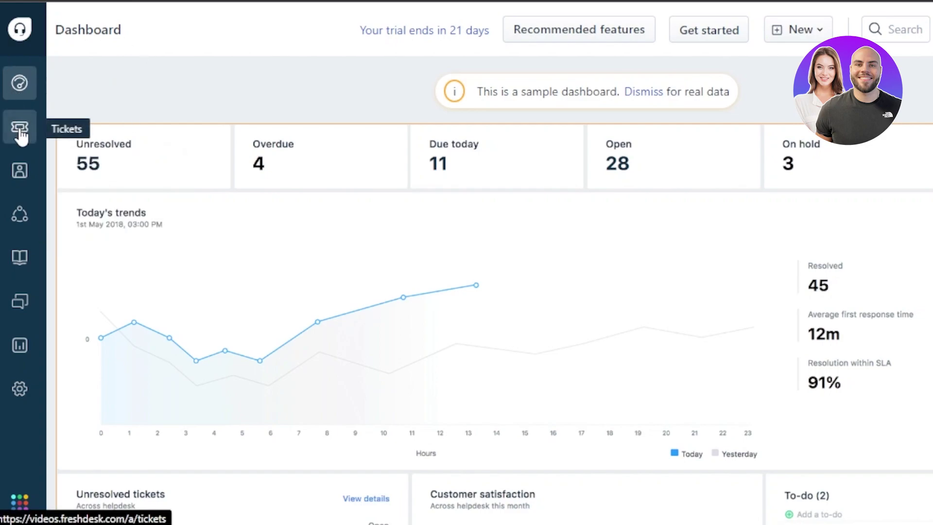
Open the Freshworks Switcher account details panel and close it again
mouse_move(20, 180)
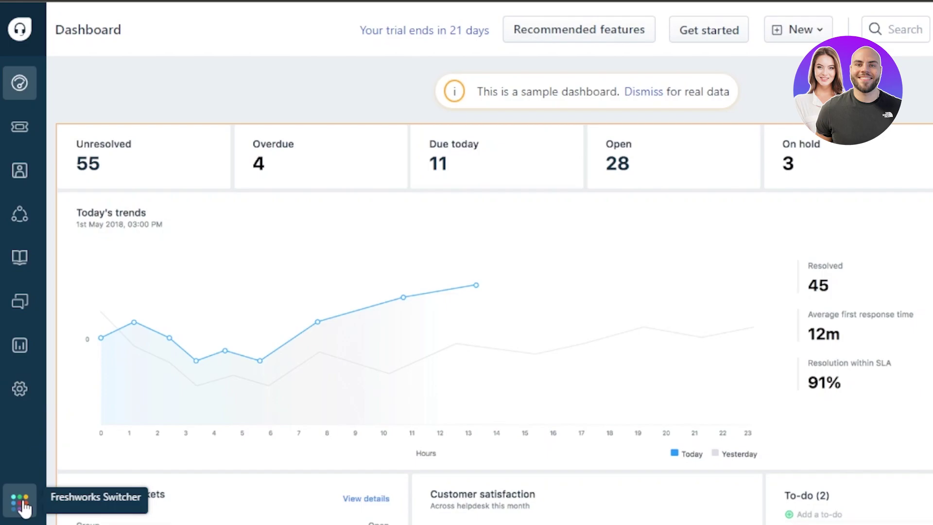
click(22, 507)
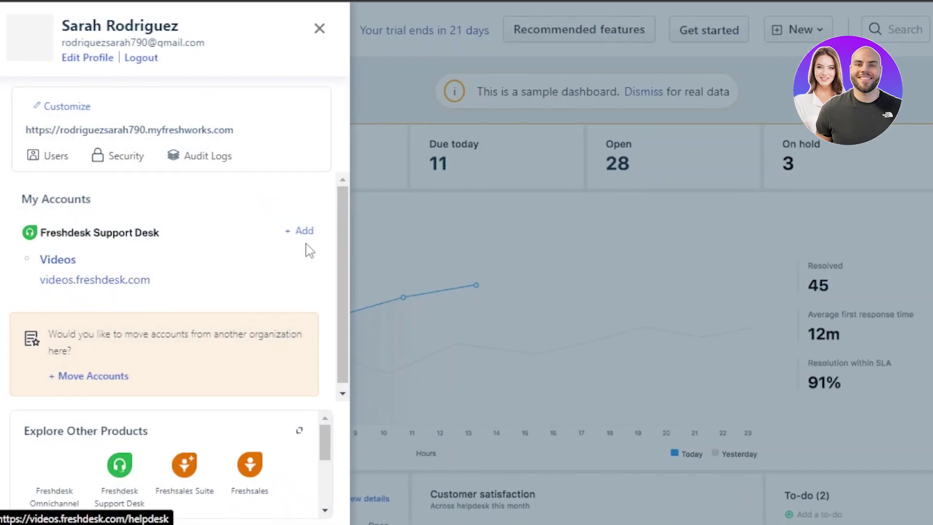
click(319, 30)
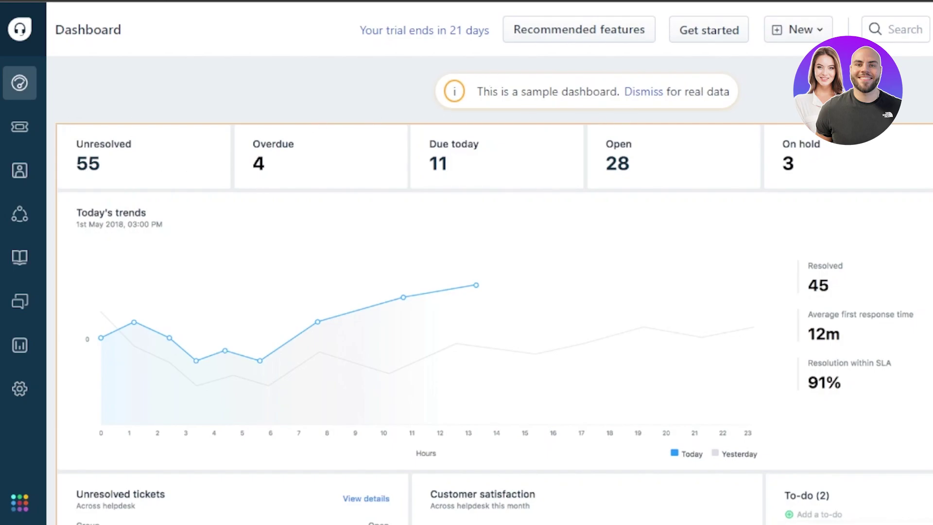
Review the satisfaction and ticket panels, then open the New dropdown
scroll(486, 292, down, 3)
scroll(486, 195, up, 3)
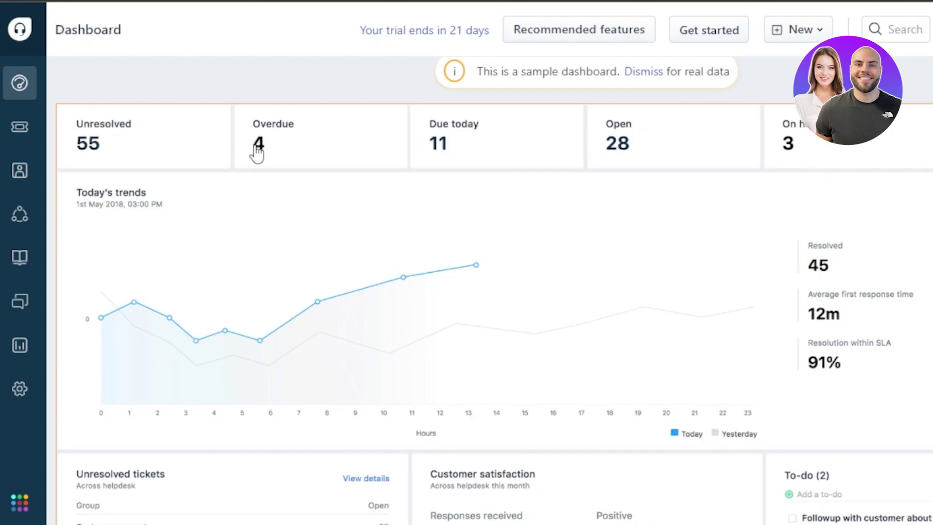
scroll(486, 292, down, 3)
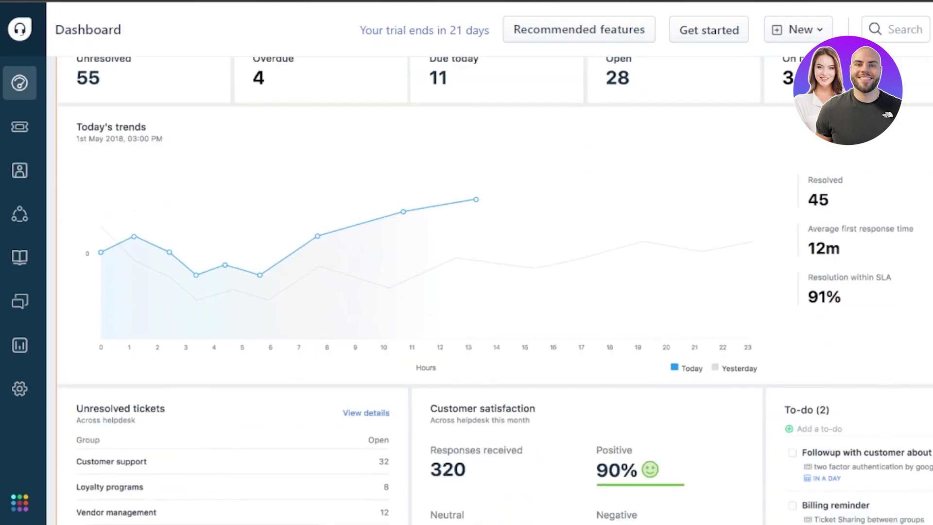
scroll(486, 292, up, 3)
scroll(618, 383, down, 3)
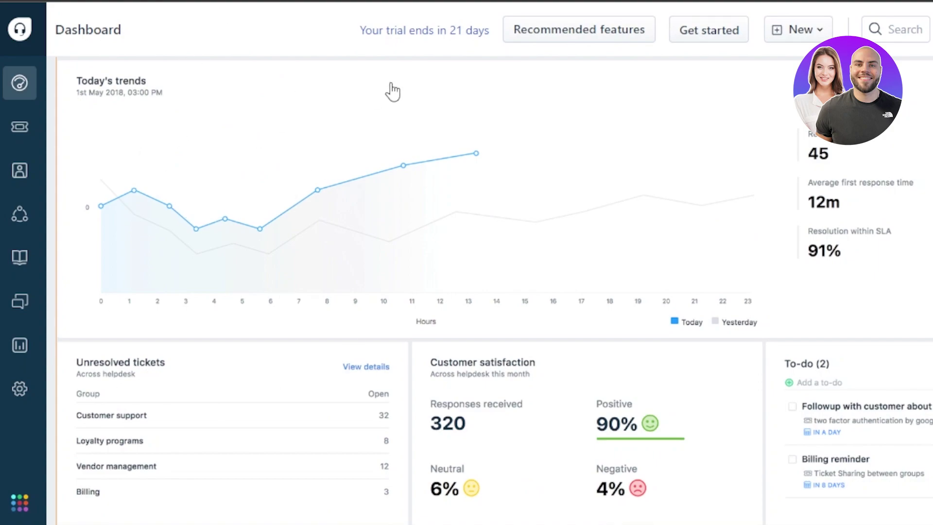
click(819, 34)
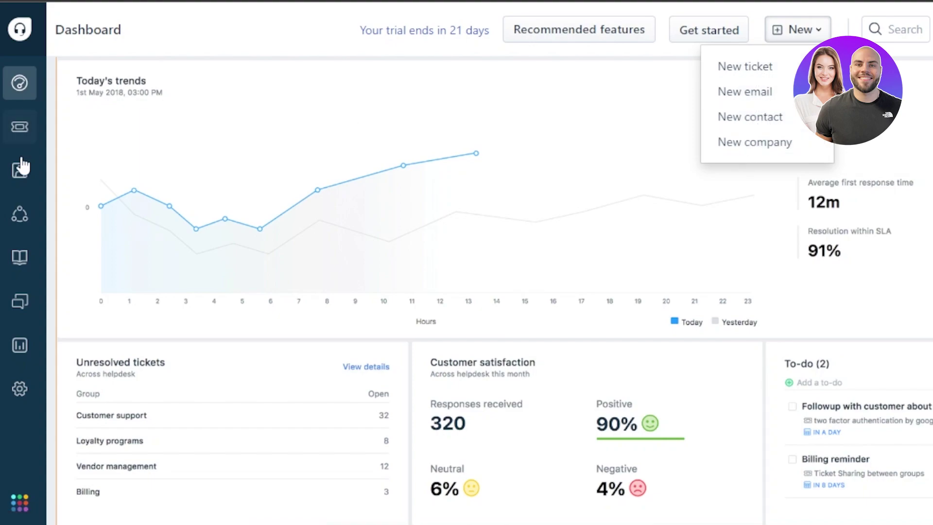
Go to the All contacts list and scroll through the sample contacts
click(21, 188)
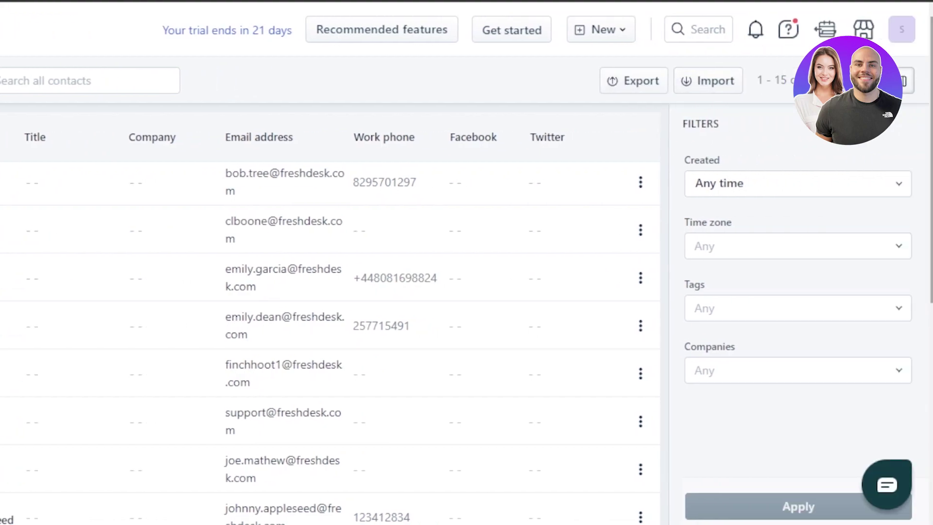
scroll(330, 321, down, 8)
scroll(330, 321, up, 8)
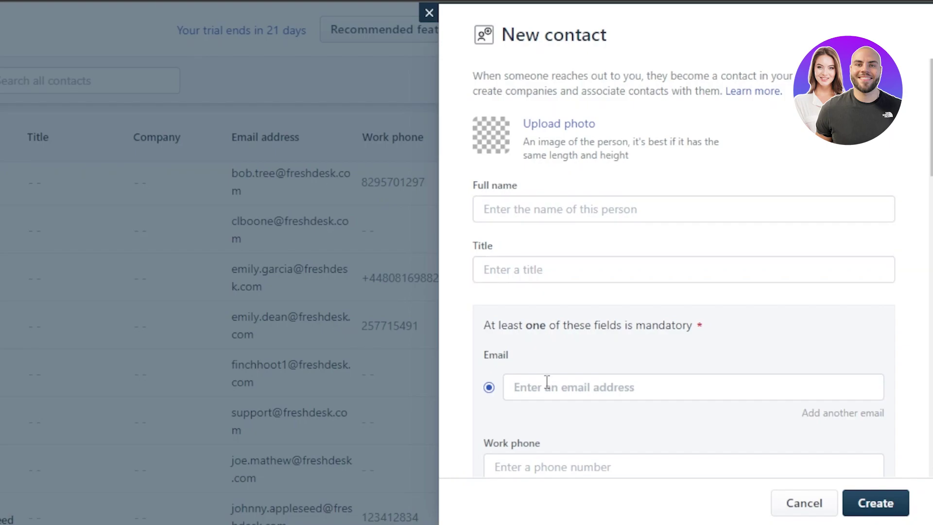
Enter the contact's full name, job title 'manager' and the pasted e-mail address
scroll(683, 272, down, 9)
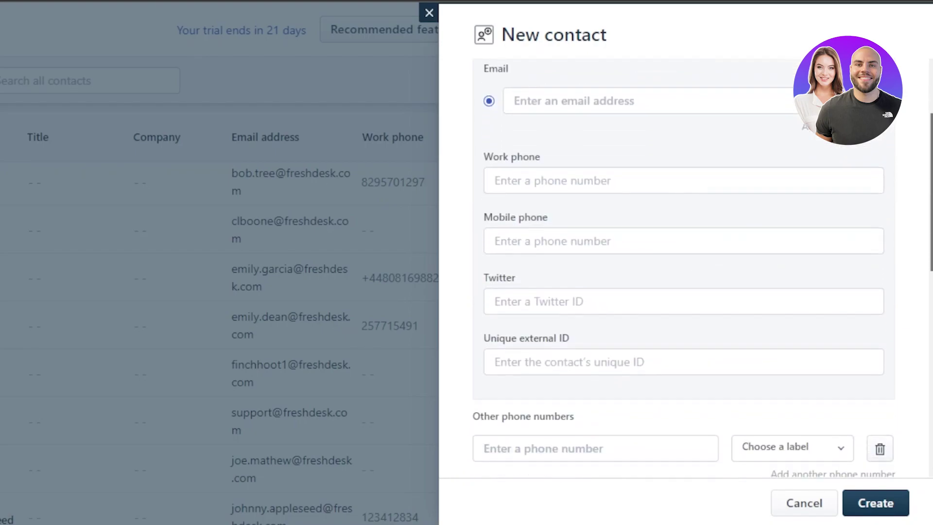
scroll(683, 272, up, 9)
click(683, 209)
click(535, 262)
text(manager)
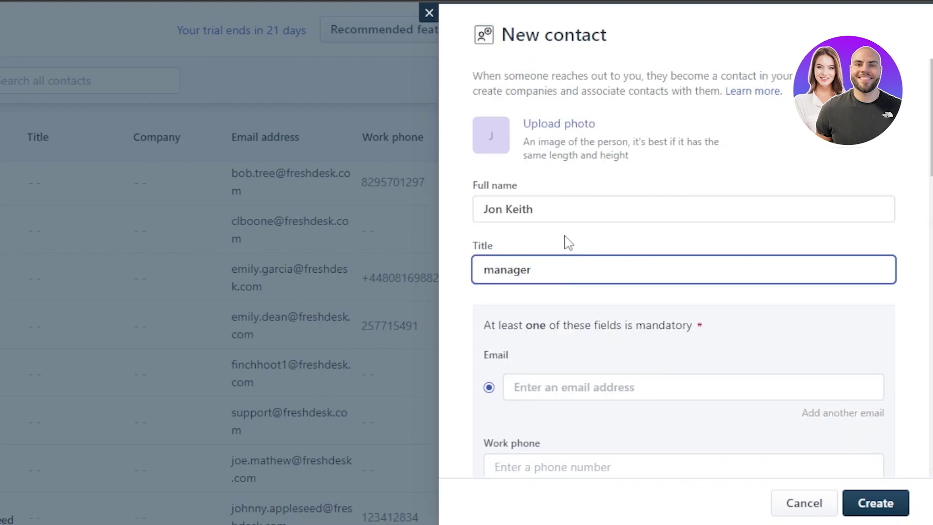
scroll(788, 242, down, 3)
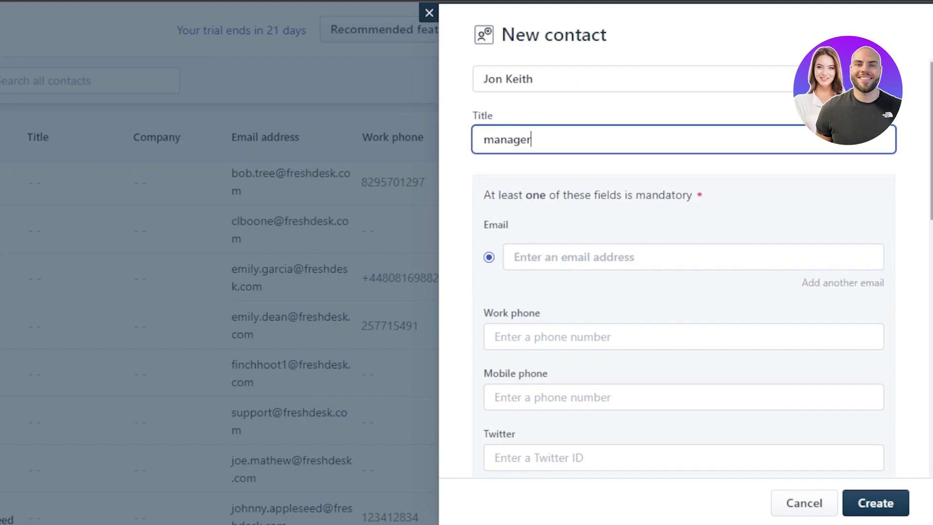
click(632, 255)
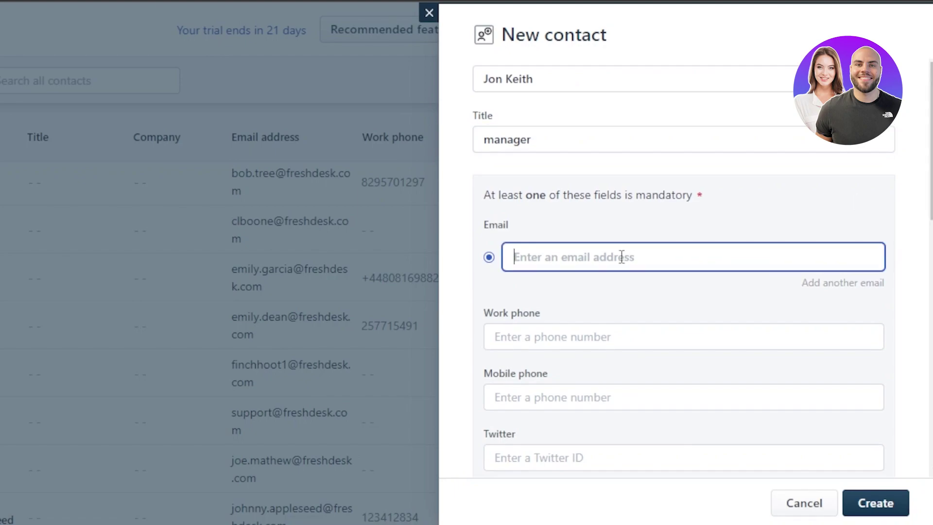
key(ctrl+v)
Leave Company empty and save the new contact
scroll(621, 257, down, 10)
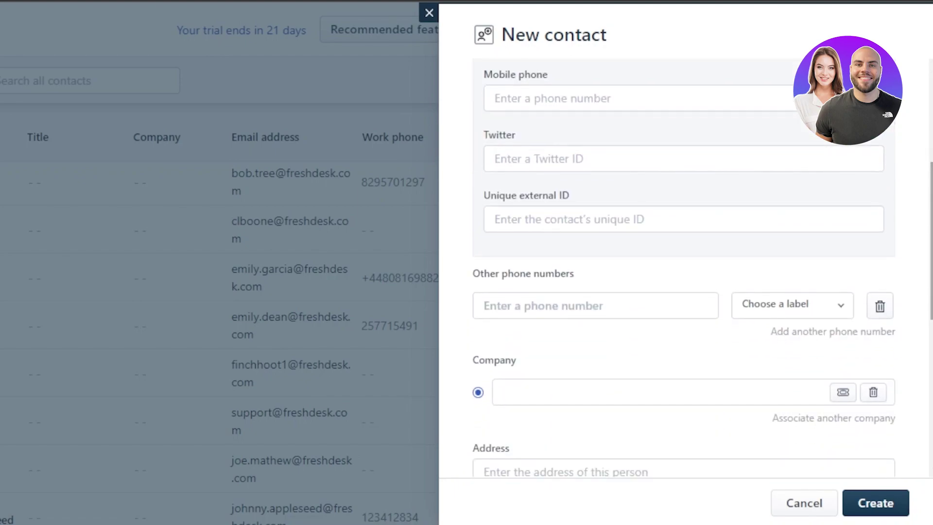
scroll(621, 256, down, 1)
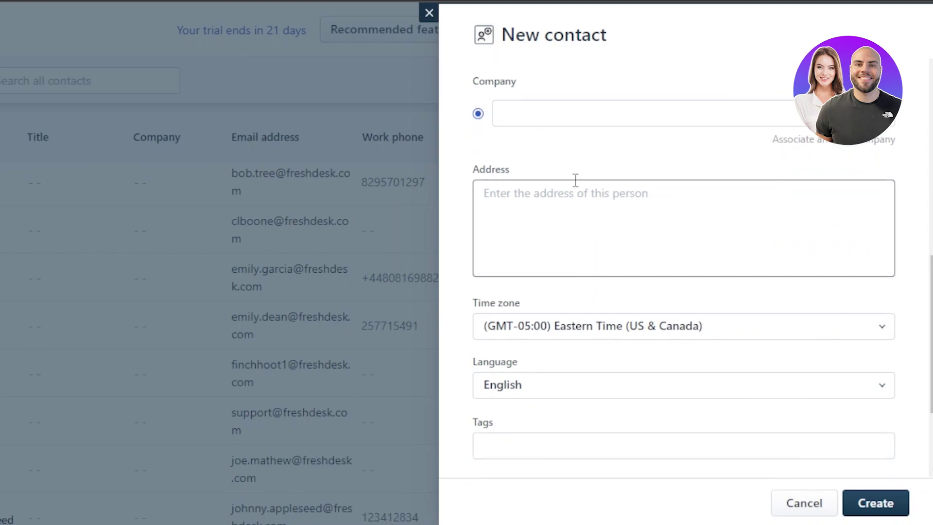
click(569, 113)
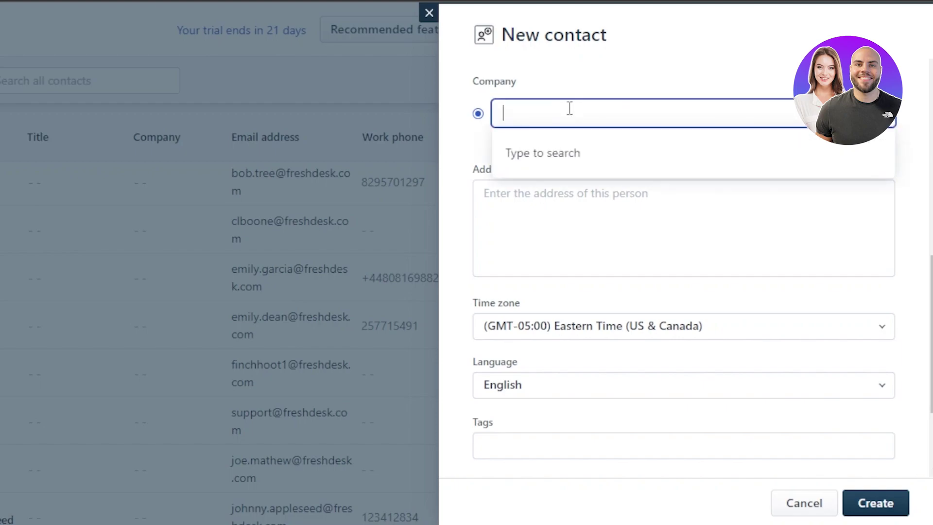
click(523, 117)
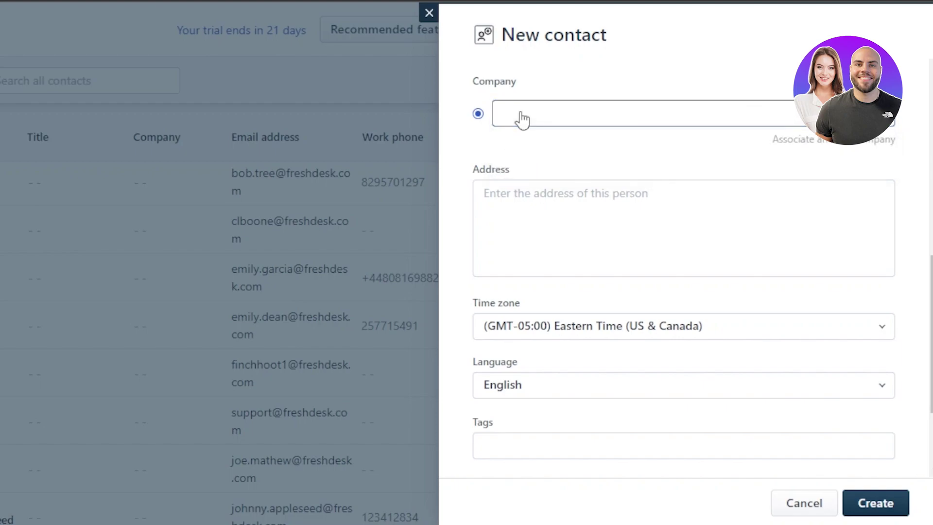
scroll(687, 304, down, 3)
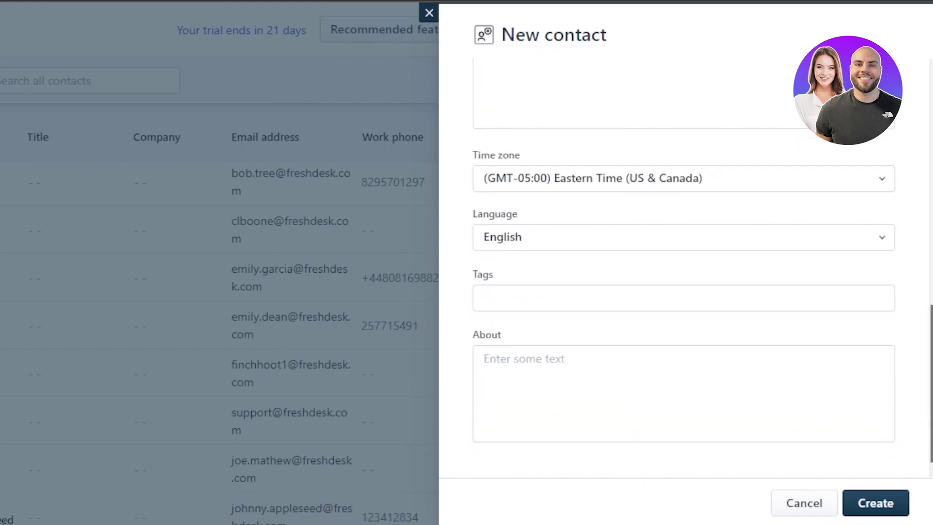
click(688, 304)
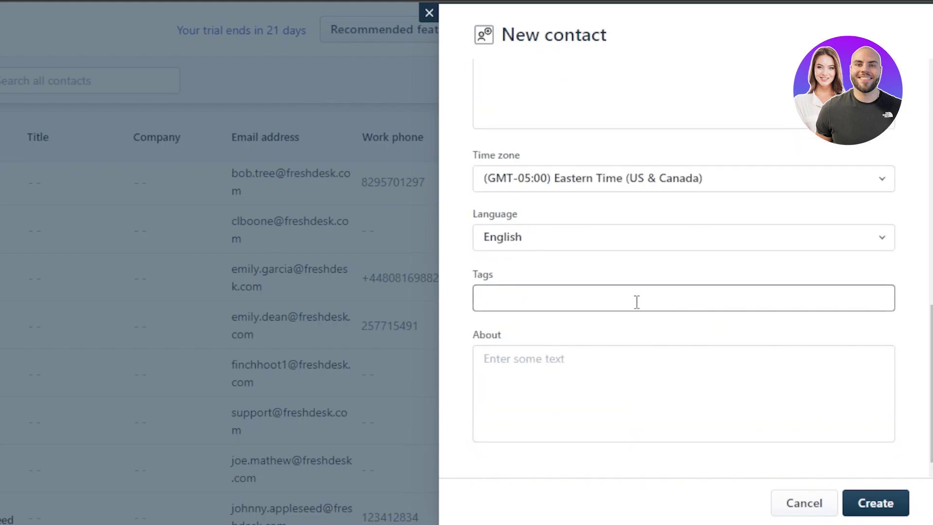
scroll(712, 190, up, 5)
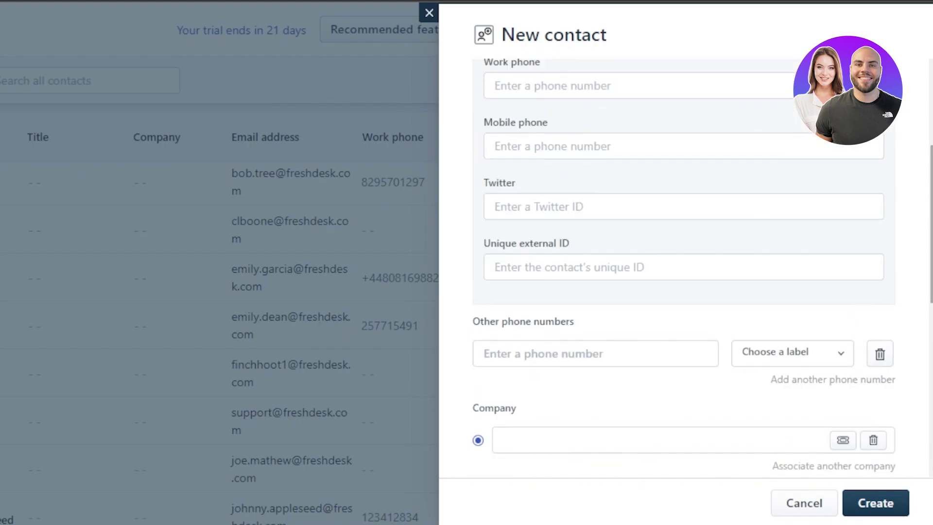
scroll(684, 268, up, 5)
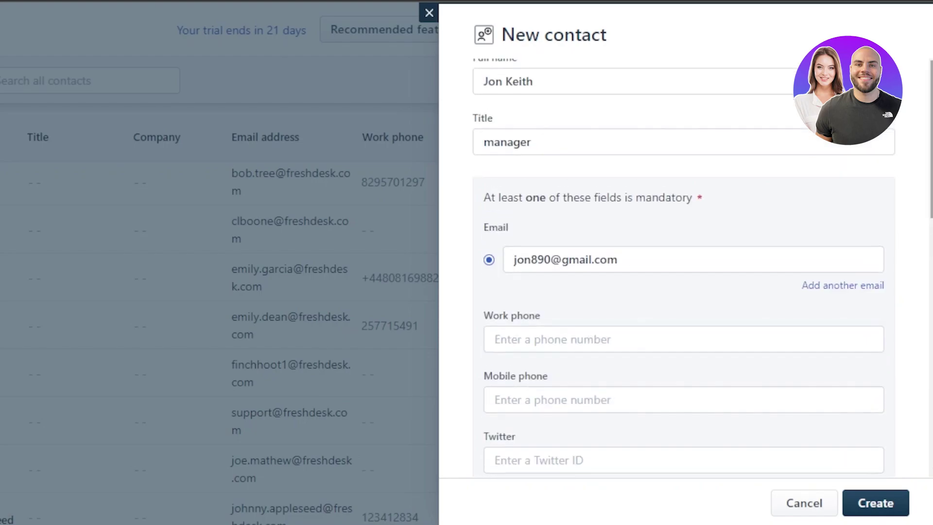
click(884, 503)
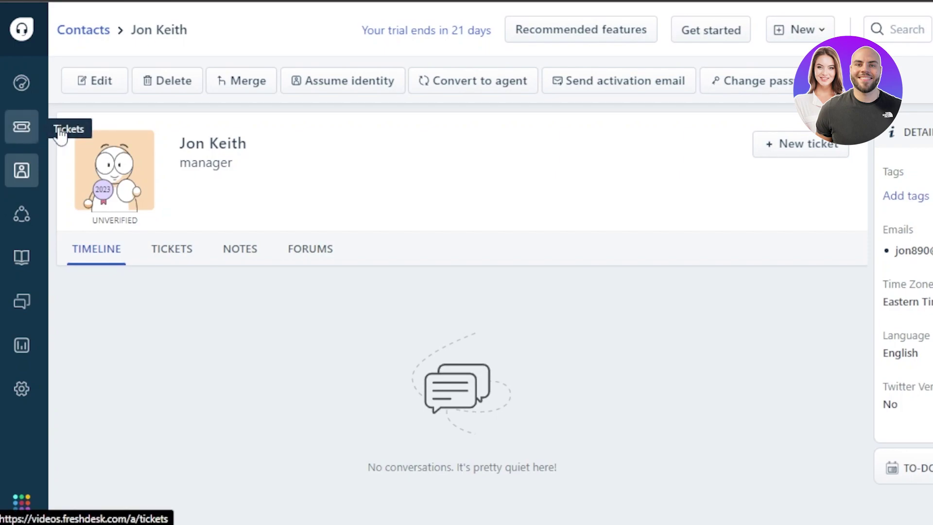
Dismiss the New dropdown and show the contact's Tickets tab
click(793, 38)
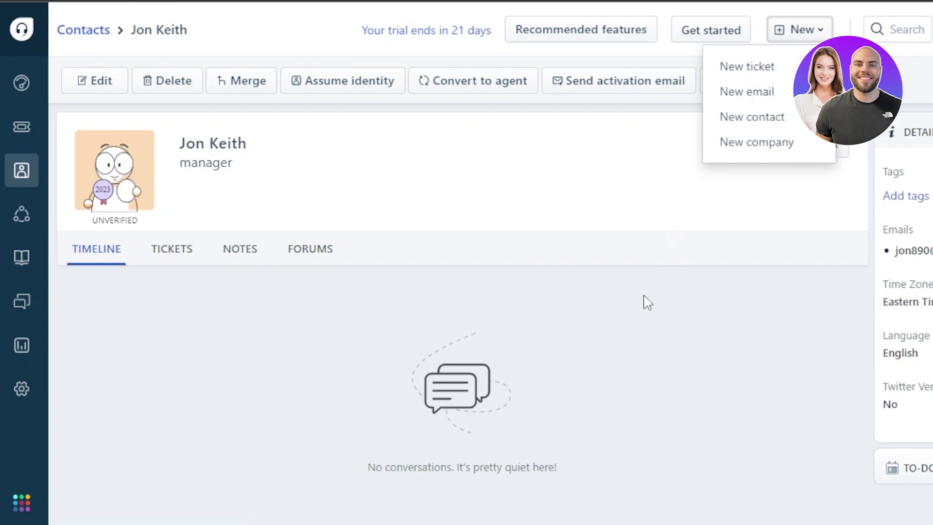
click(167, 259)
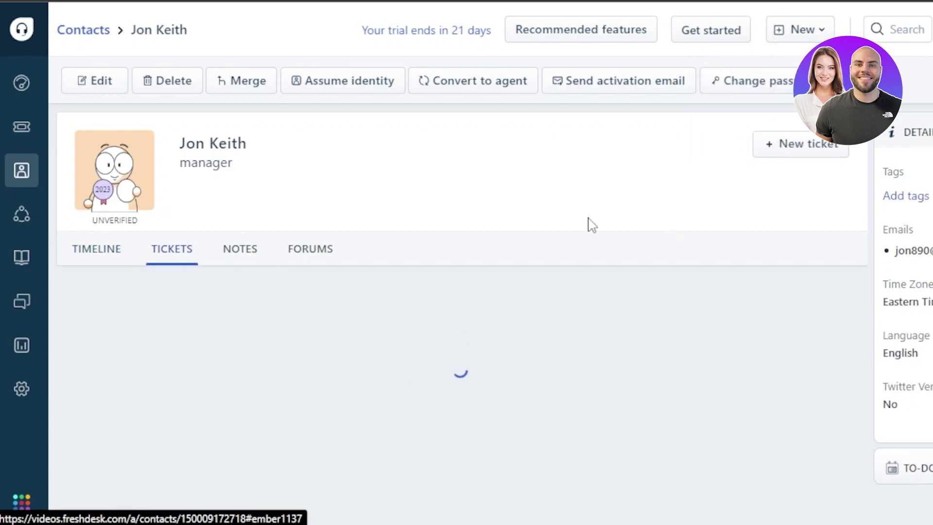
Start a new ticket for the new contact with subject 'signing up problem'
click(777, 145)
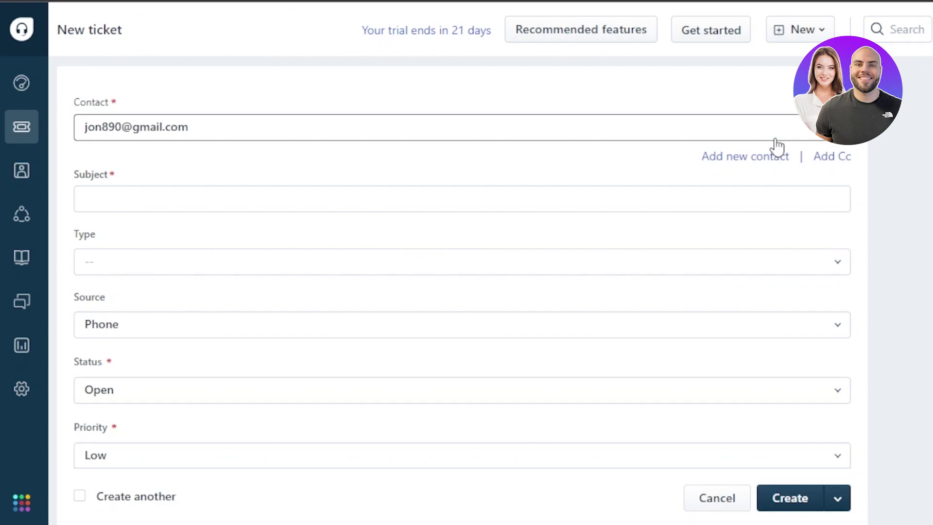
click(305, 127)
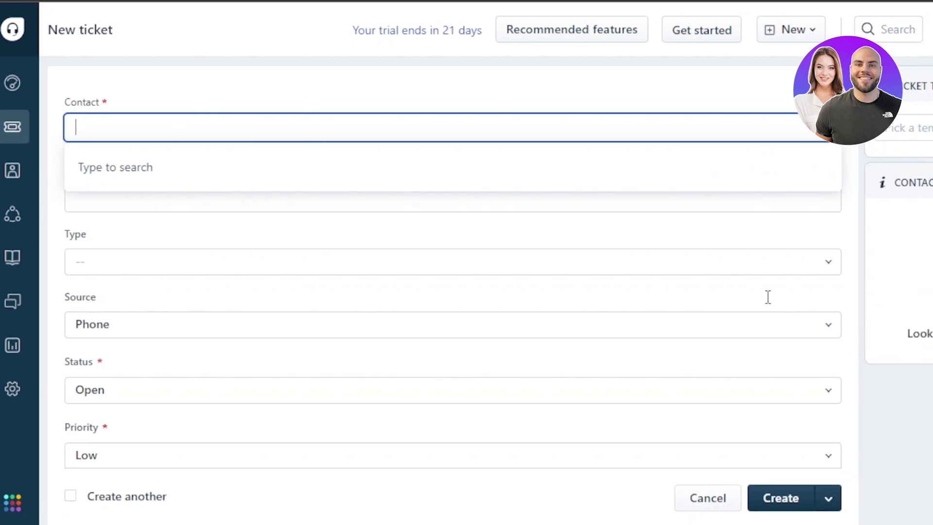
click(767, 298)
click(175, 139)
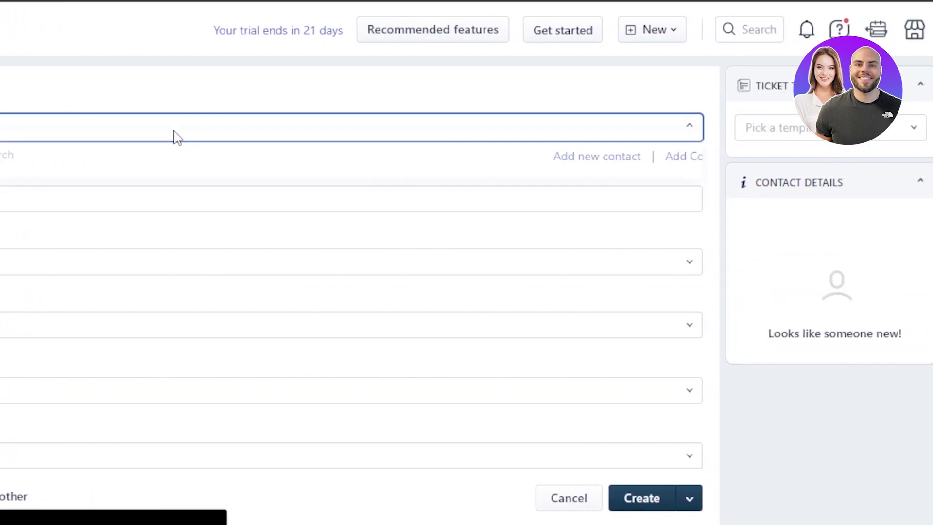
click(310, 199)
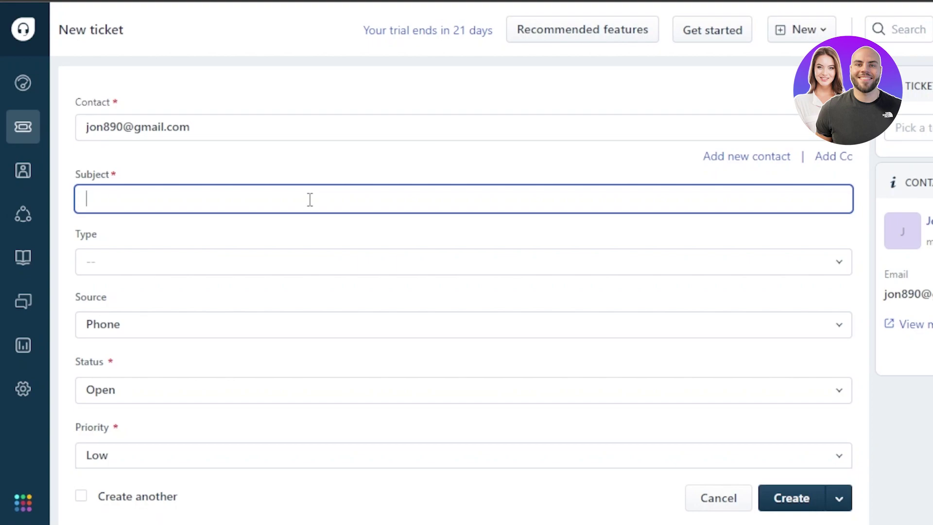
text(signing up problem)
Set type Problem, keep source Phone and status Open
click(265, 263)
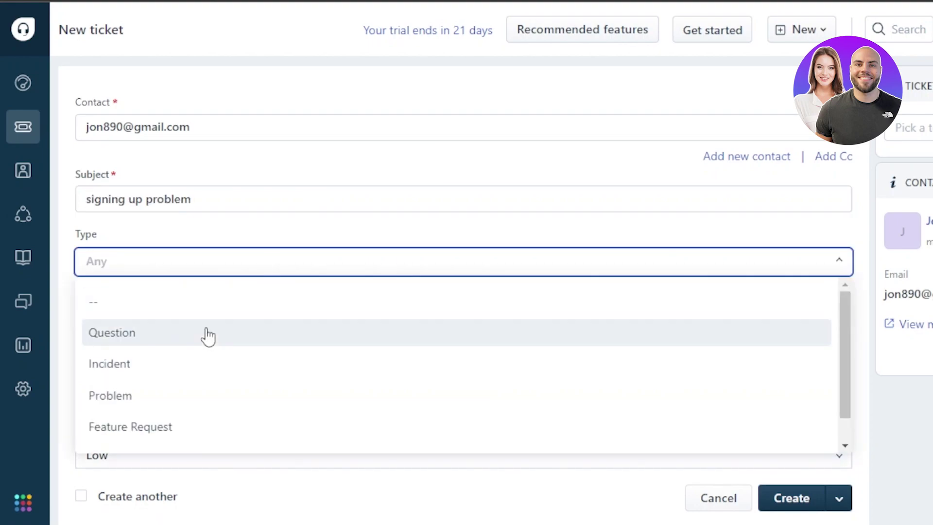
click(171, 398)
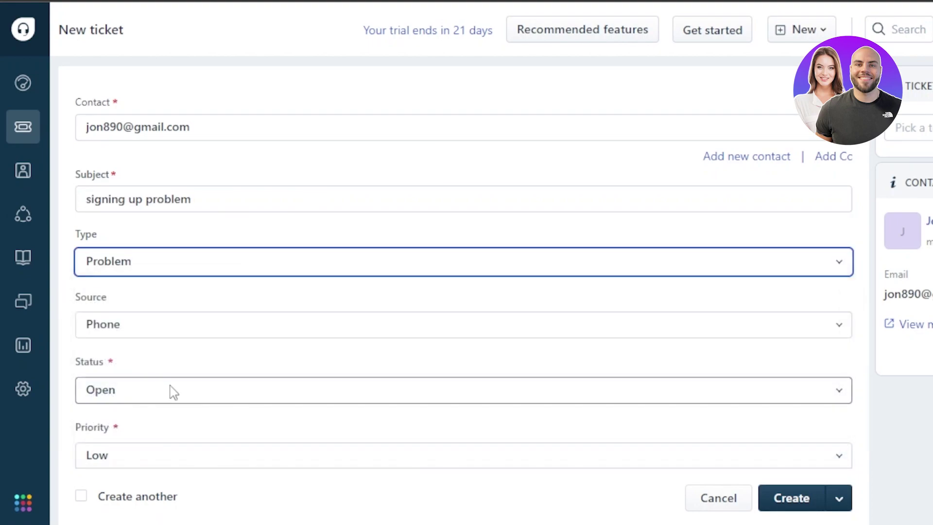
click(162, 270)
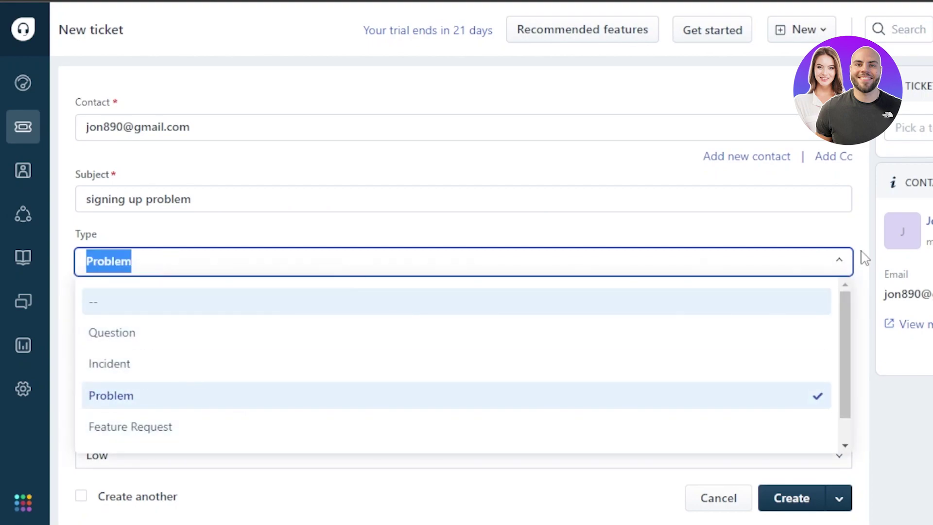
click(896, 423)
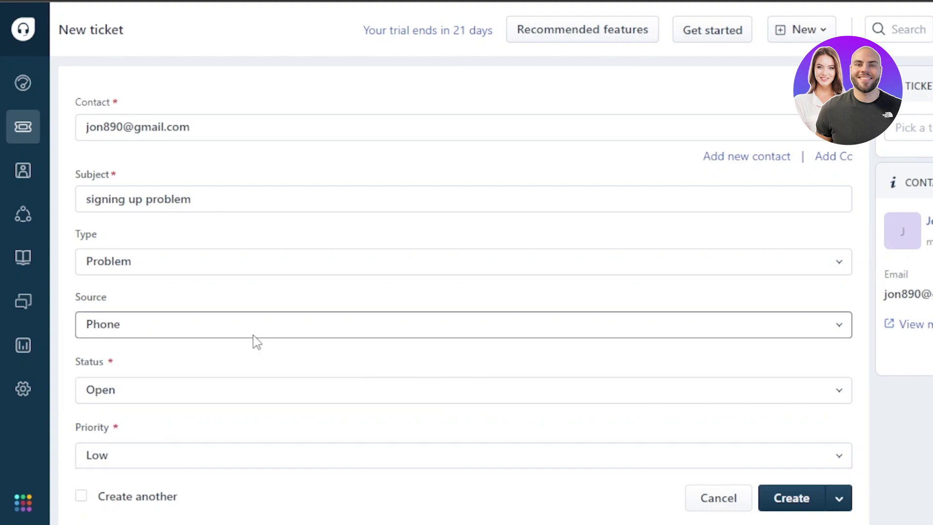
click(319, 330)
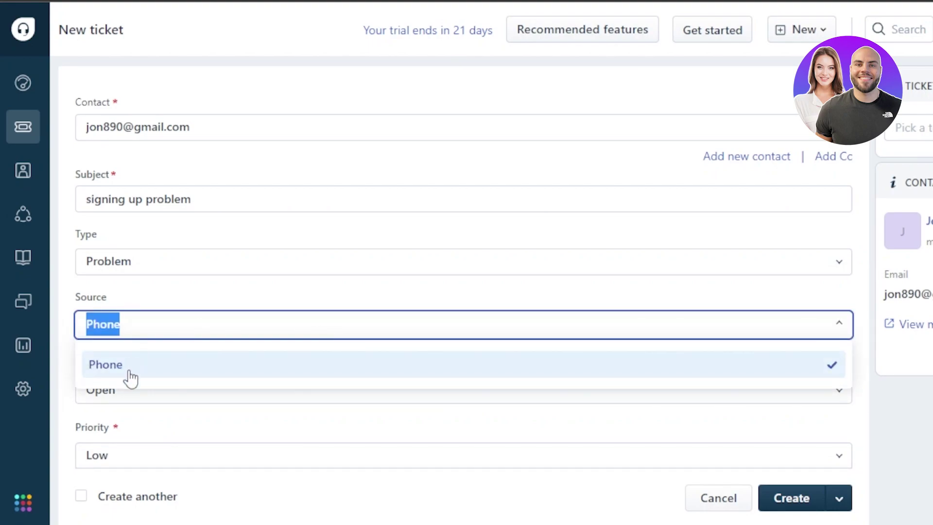
click(131, 378)
click(129, 397)
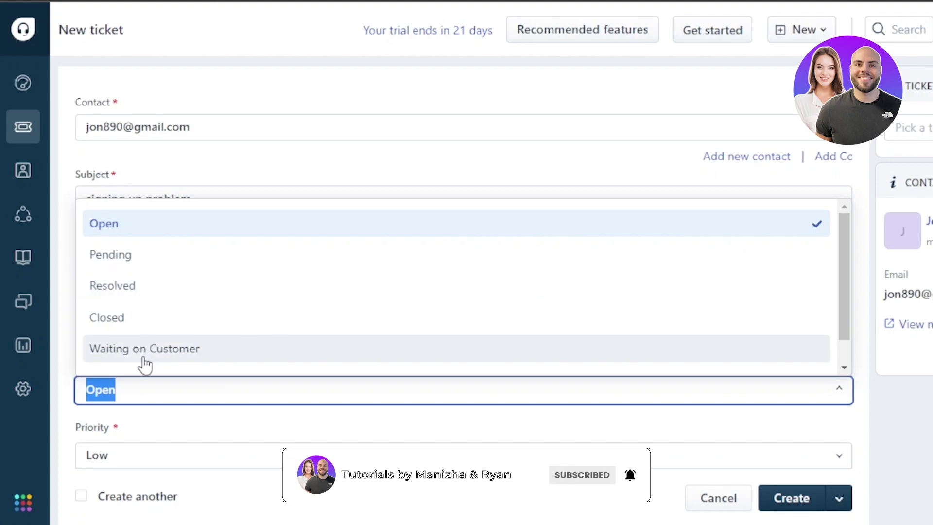
click(140, 228)
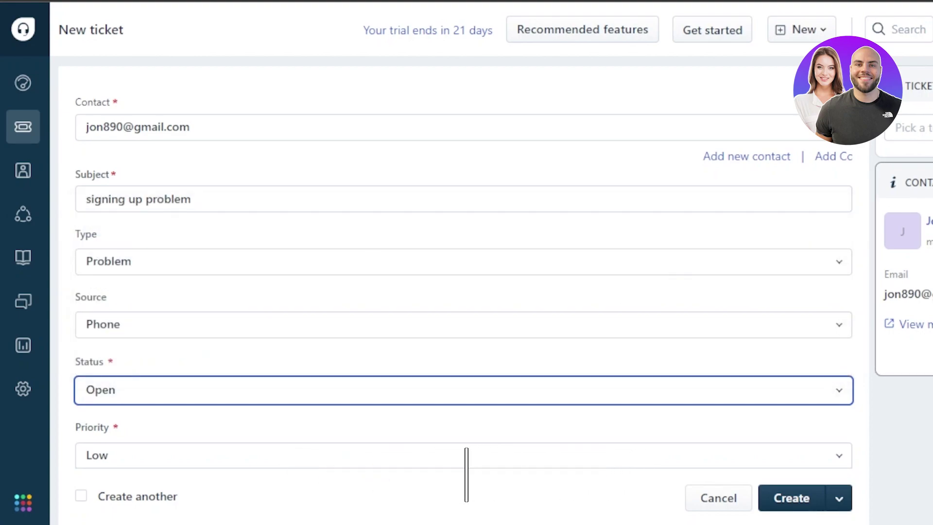
Set priority High, group Customer Support, no specific agent, and focus the description
scroll(749, 291, down, 3)
click(392, 299)
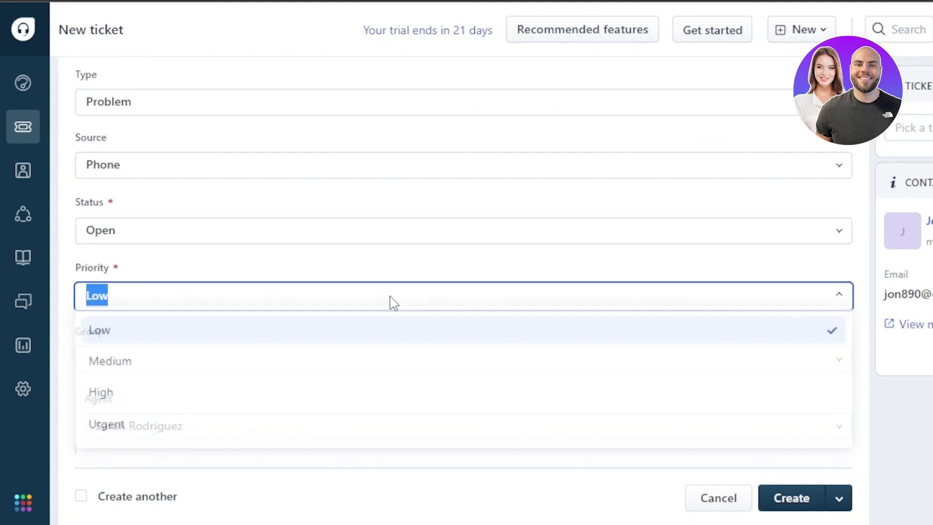
click(130, 410)
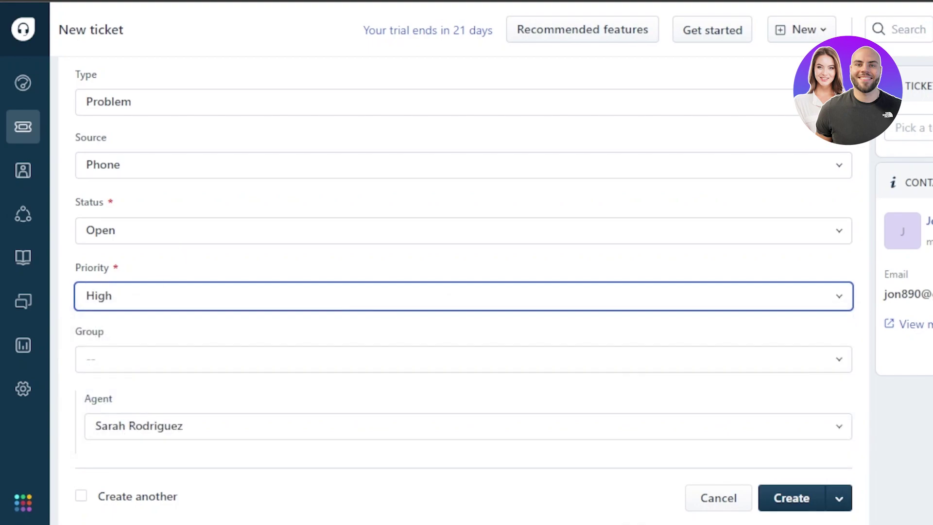
scroll(464, 291, down, 2)
click(520, 239)
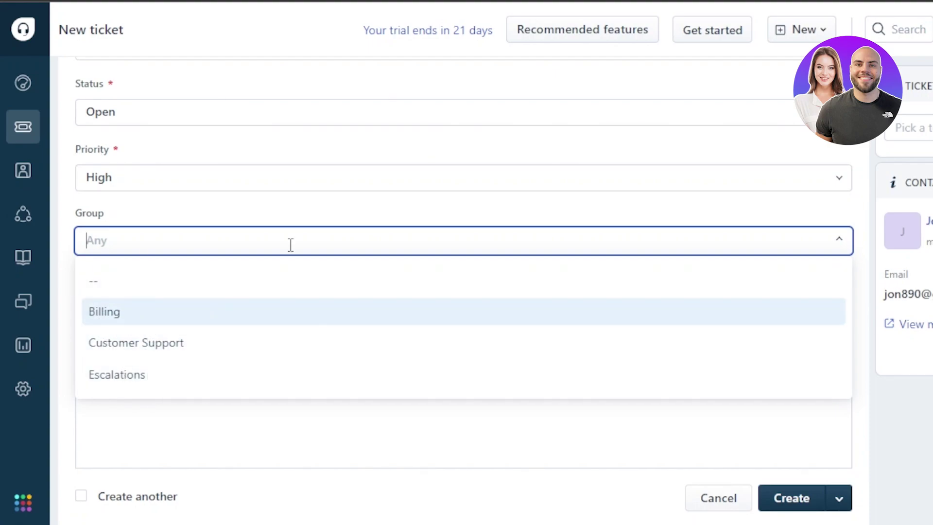
click(112, 358)
click(160, 316)
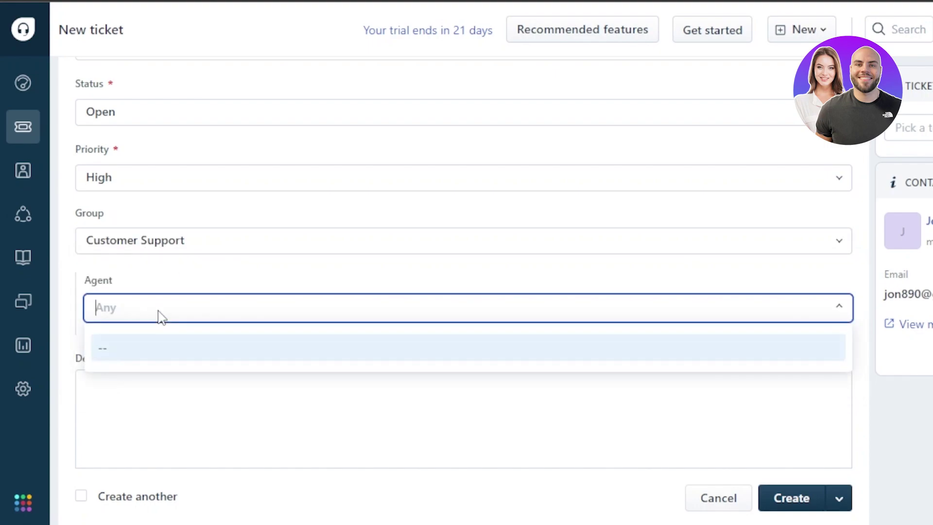
click(157, 351)
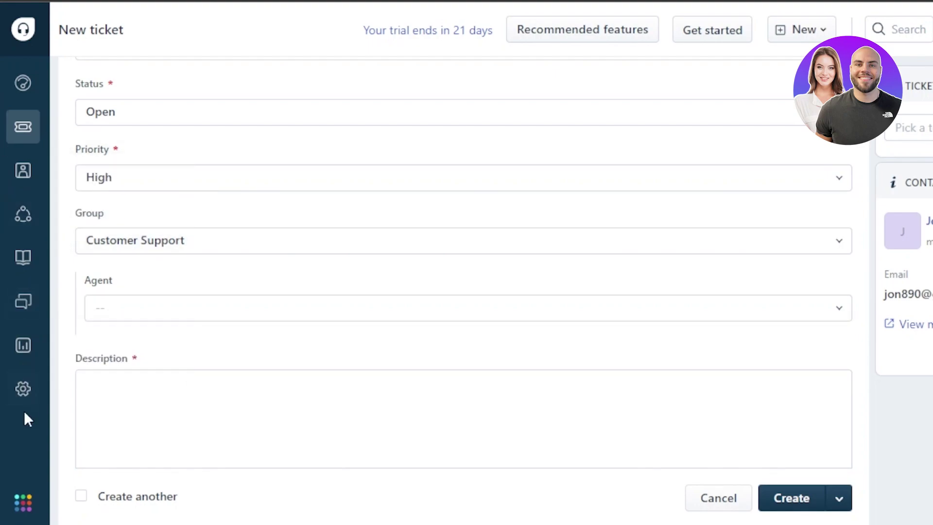
click(178, 420)
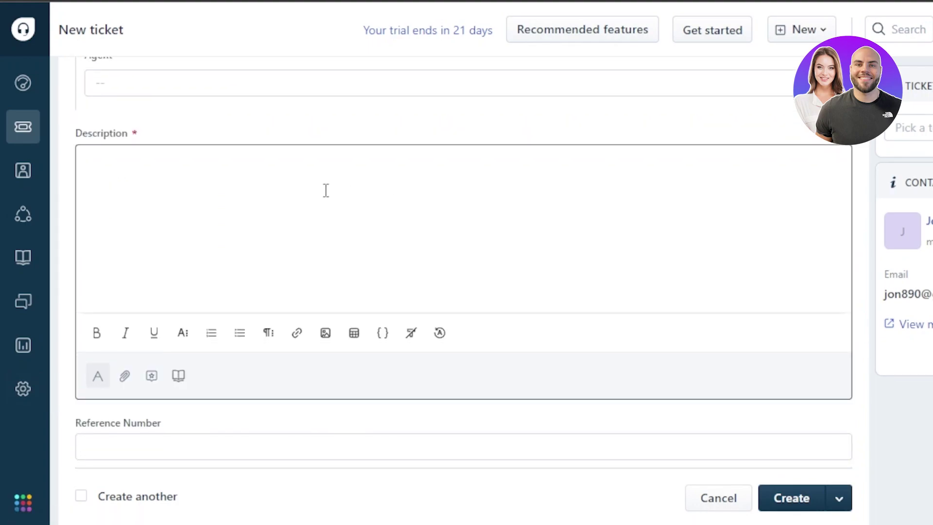
Describe it as 'singing up problem', enter reference number 0789, and create the ticket
text(singing up problem)
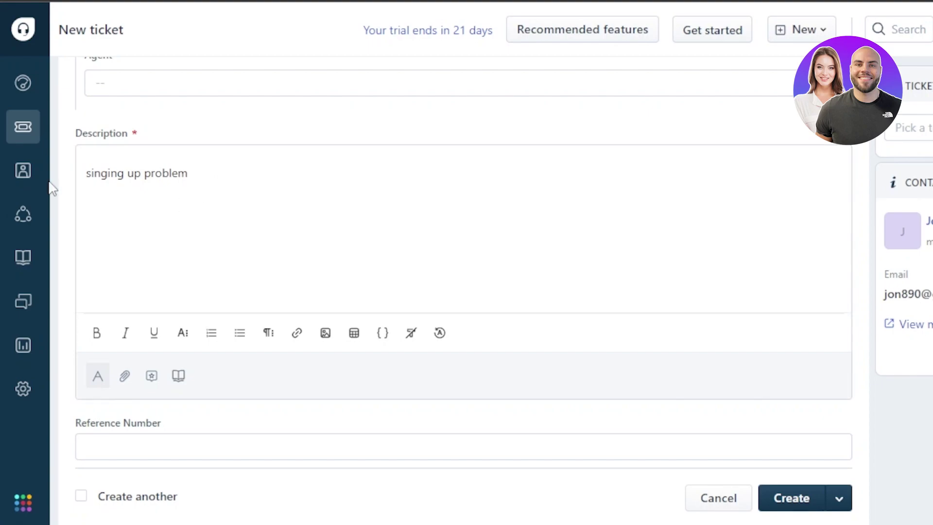
scroll(712, 272, down, 2)
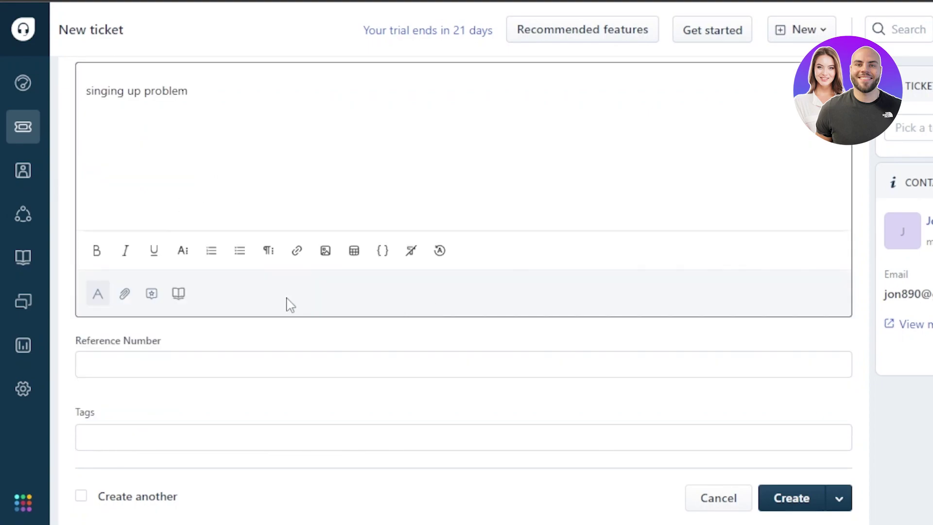
click(204, 365)
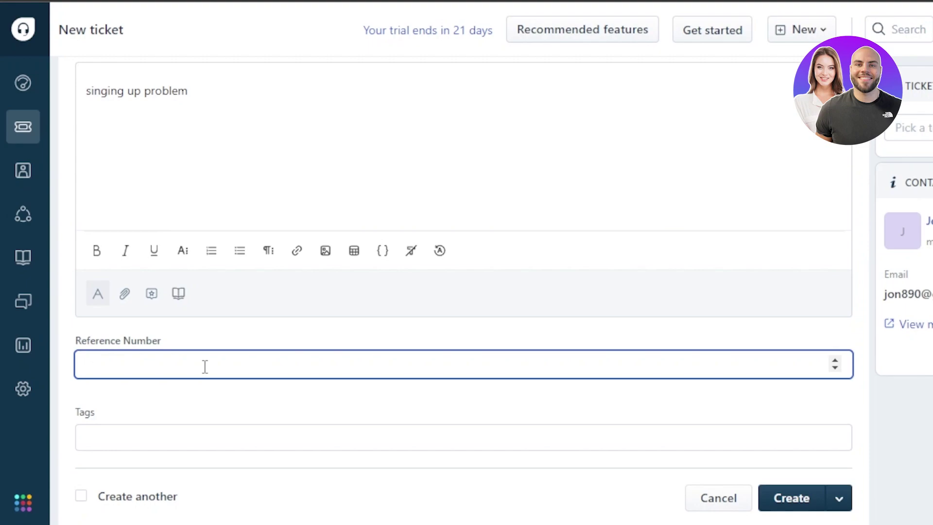
text(0789)
click(162, 428)
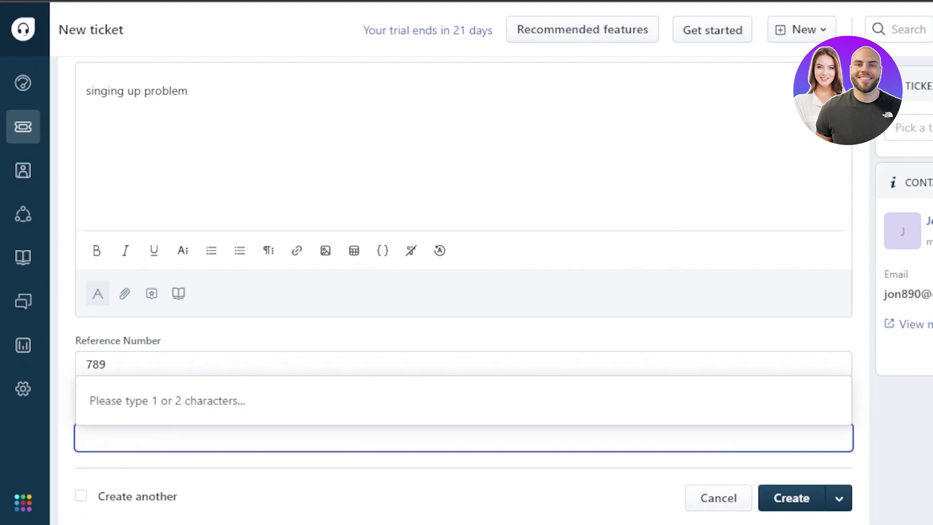
click(800, 500)
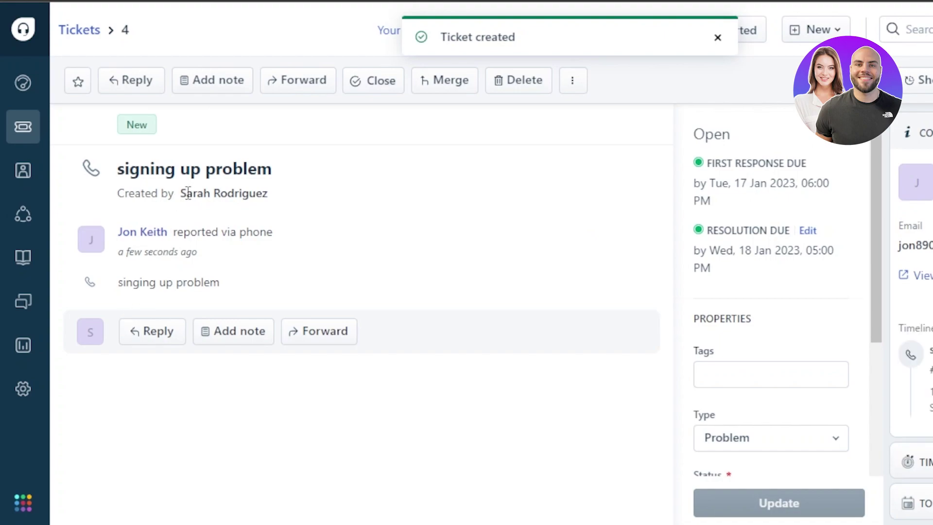
Select and clear the creator lines, scroll Properties, and start a reply to the contact
drag(175, 194, 246, 232)
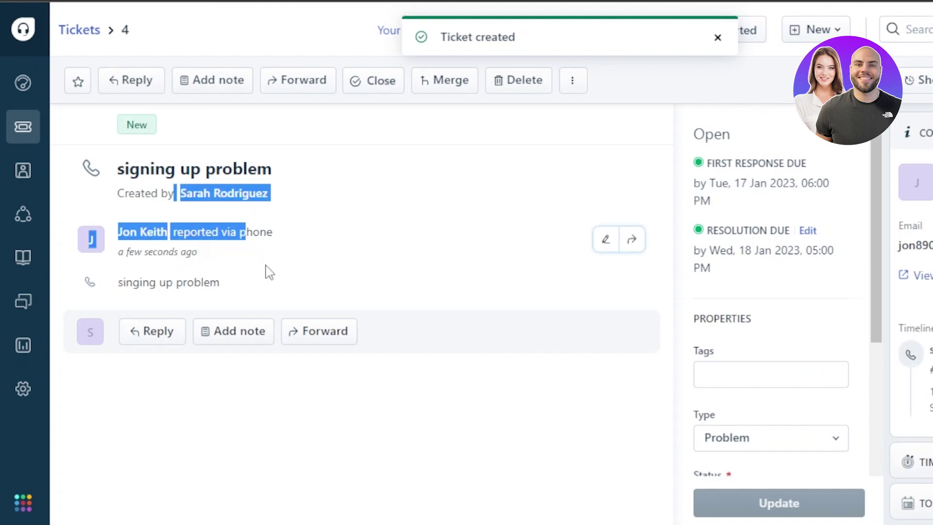
click(187, 426)
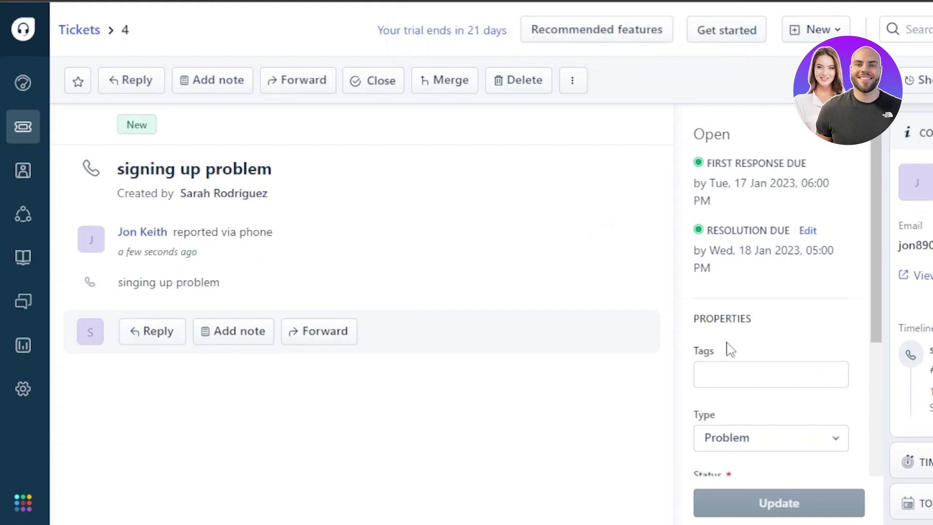
drag(874, 258, 869, 430)
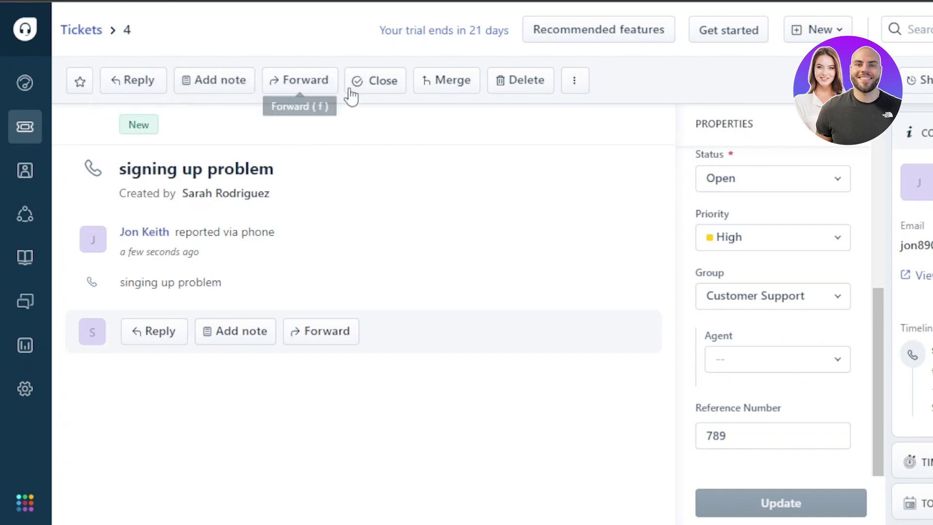
click(126, 83)
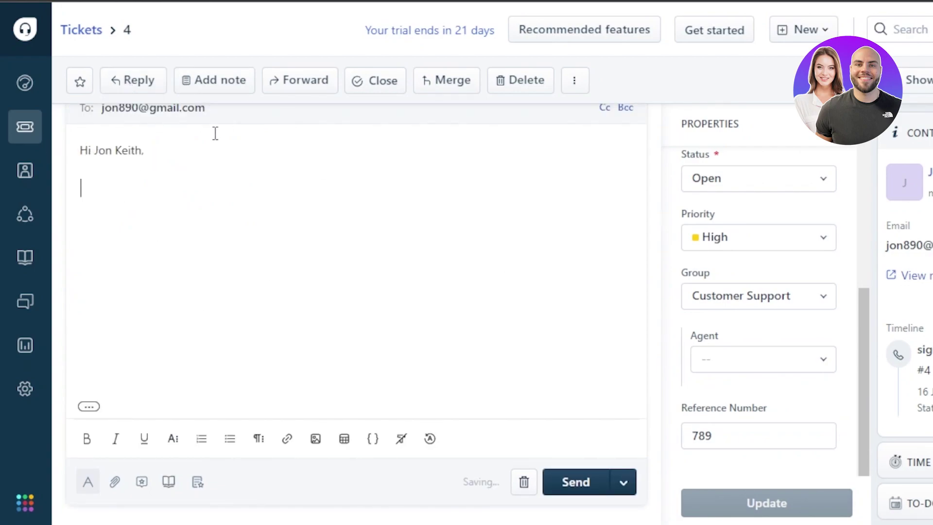
Open and close the Merge panel, then toggle the ticket's activity log on
click(448, 84)
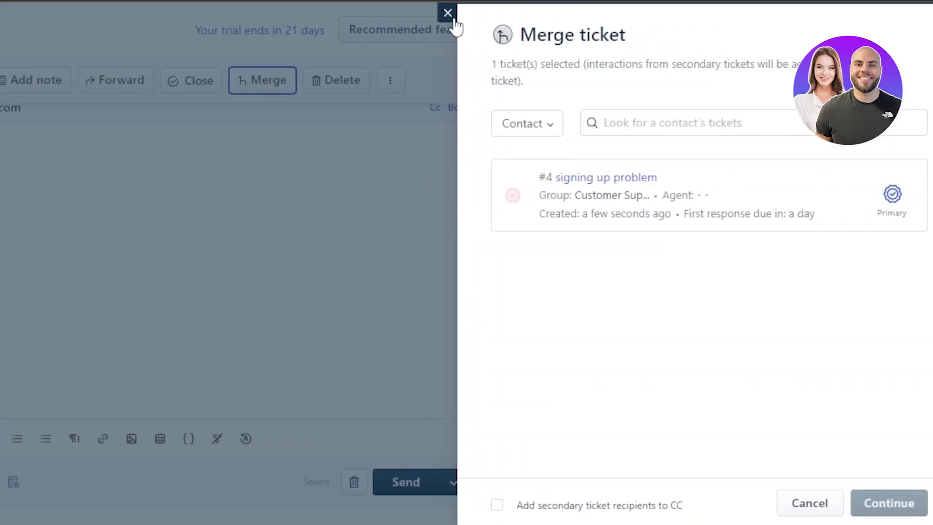
click(447, 13)
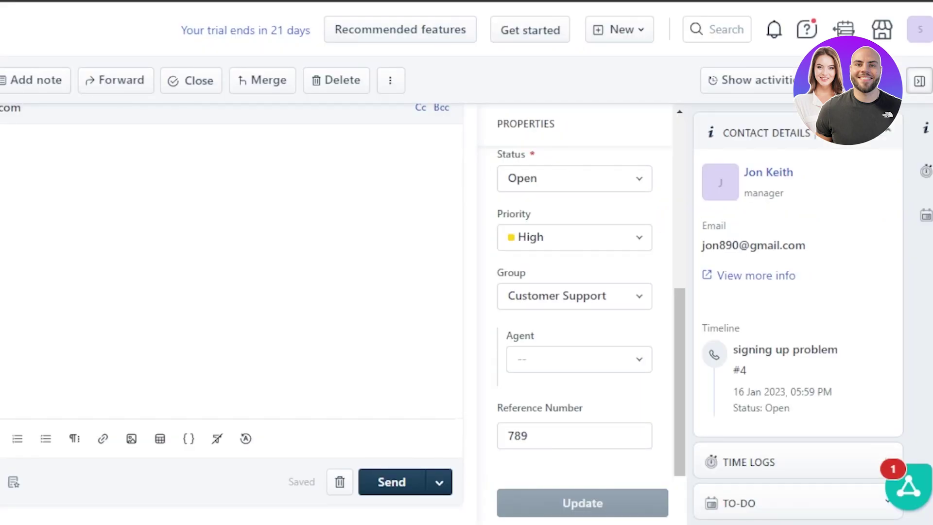
click(761, 84)
click(760, 85)
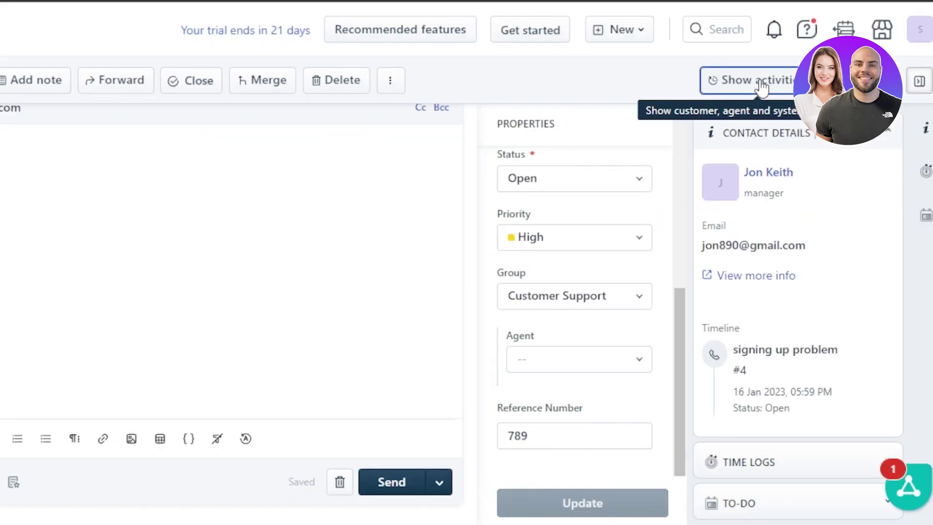
click(734, 92)
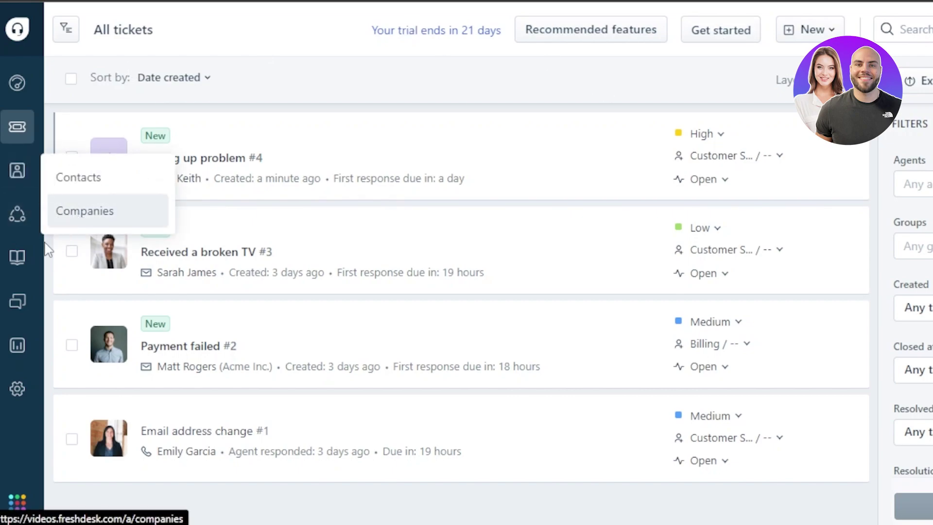
Open the Forums All Activity feed, then go to the Analytics icon
click(17, 302)
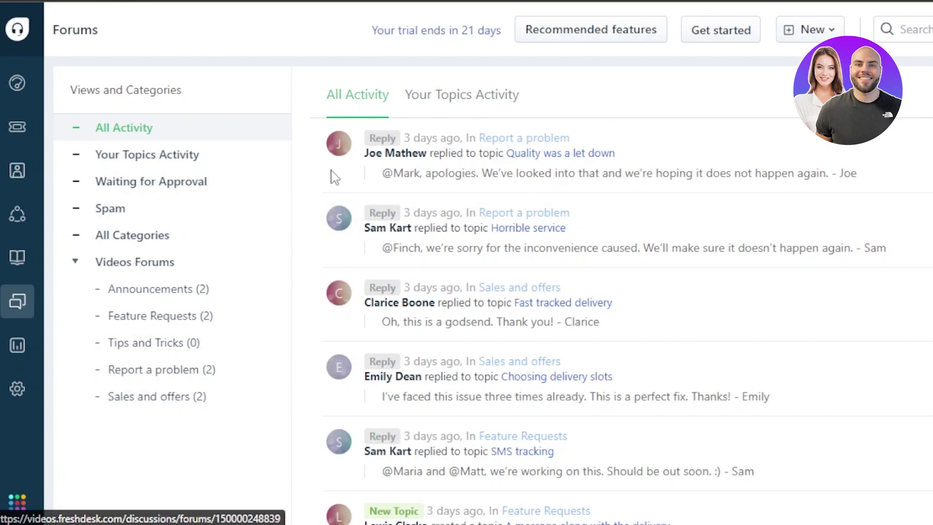
click(19, 347)
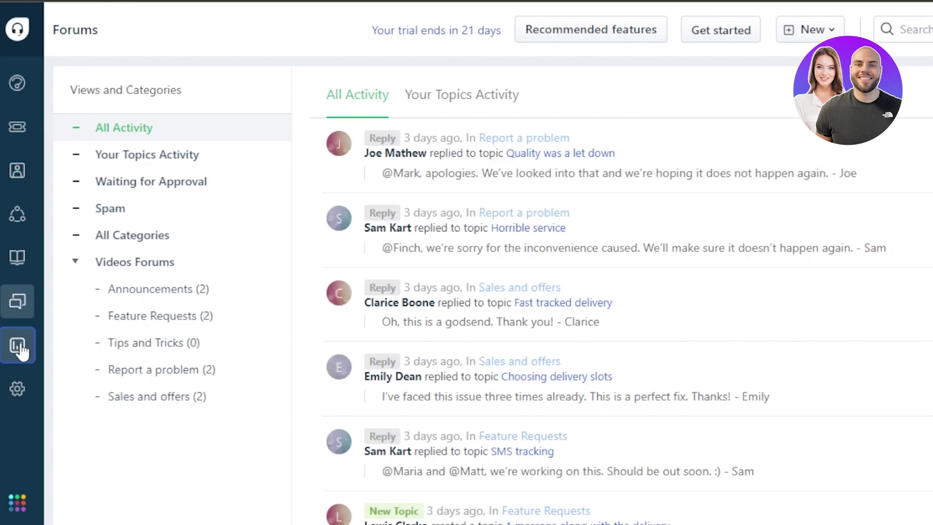
Start a blank untitled Analytics report with Chart, Text and Image widgets, then open the feedback form
mouse_move(20, 348)
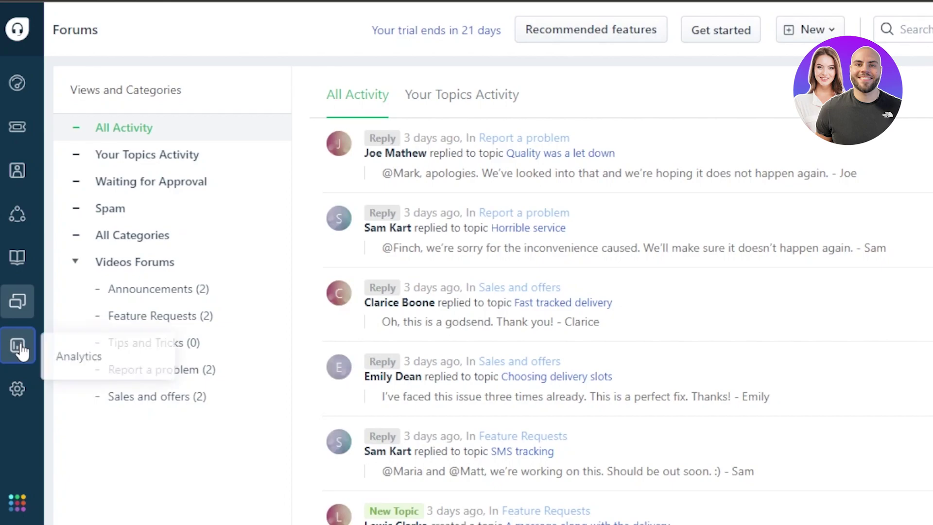
click(55, 354)
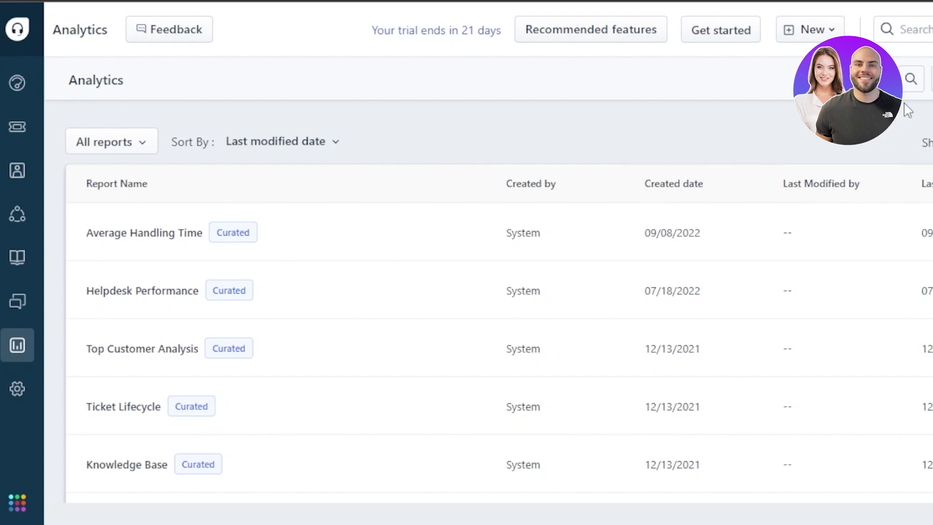
click(795, 100)
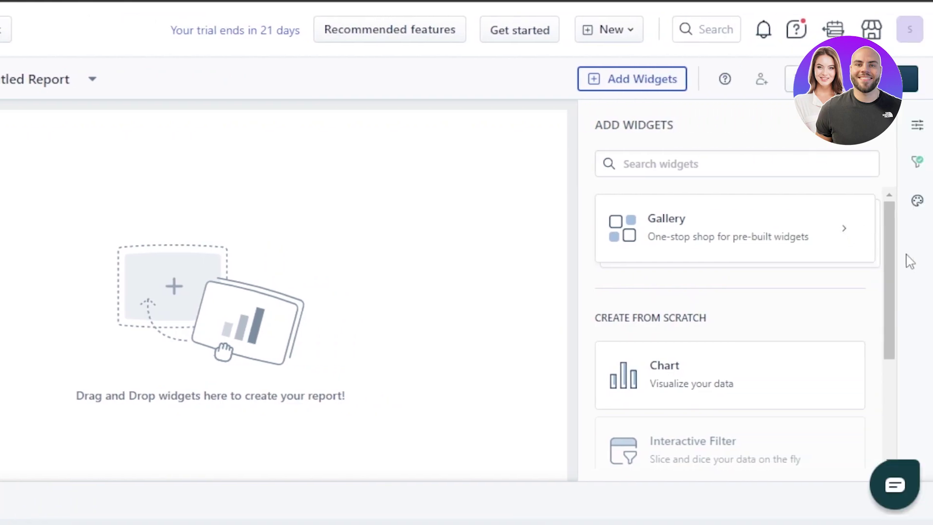
drag(889, 267, 890, 379)
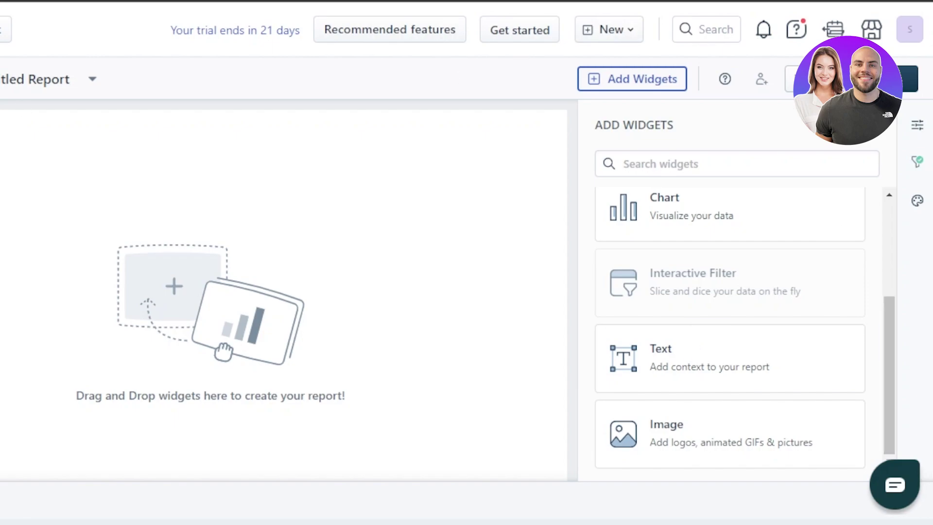
click(0, 29)
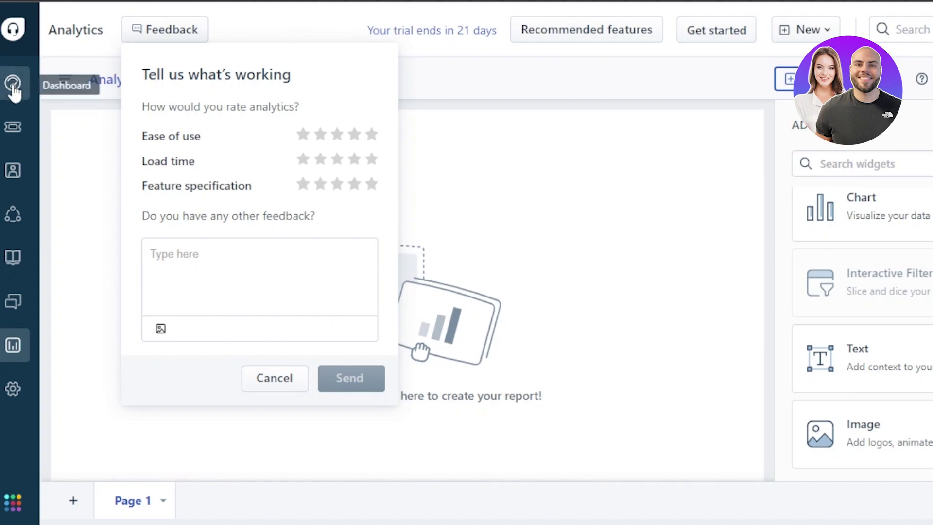
Return to the All tickets list with High-priority ticket #4 at the top
click(13, 129)
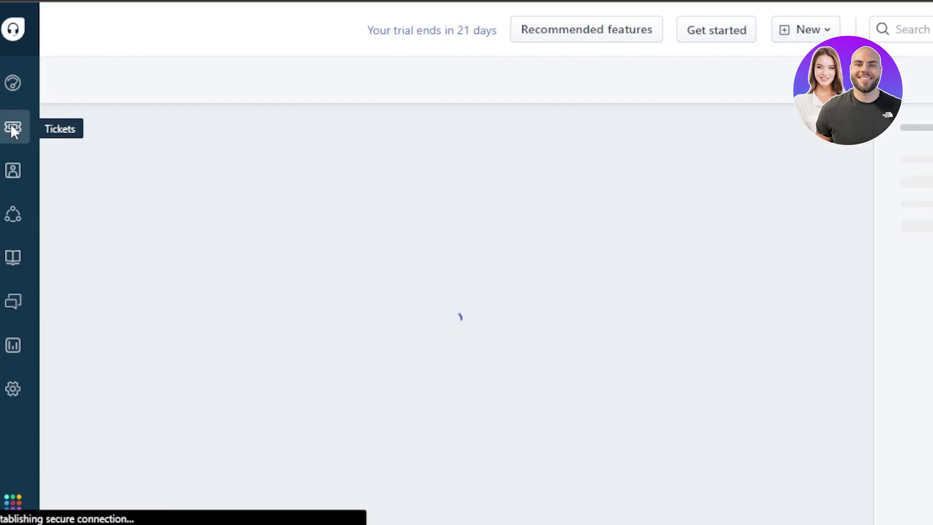